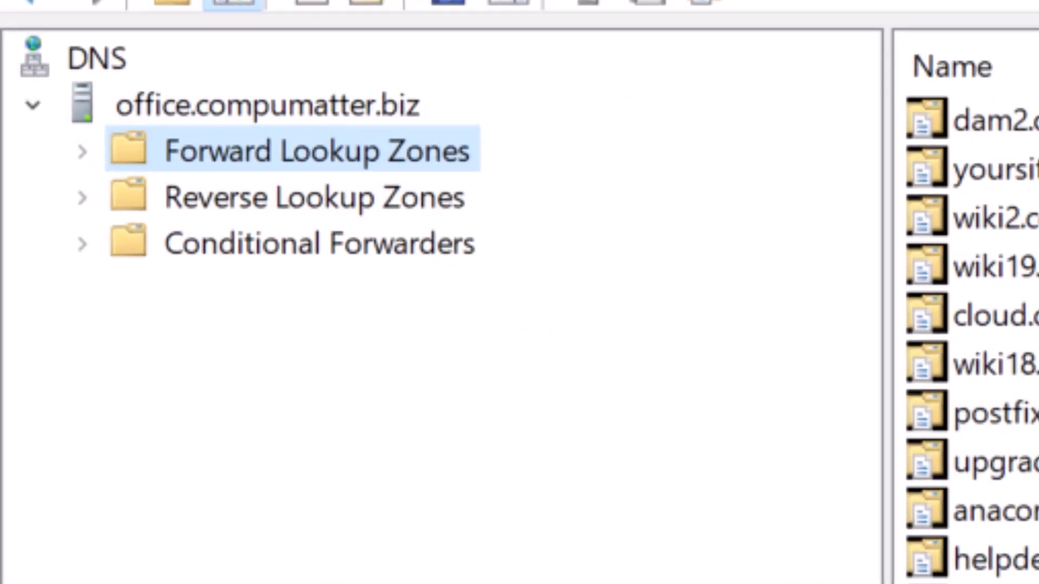
Open the compumatter.com forward lookup zone to view its DNS records
{"action": "left_click", "coordinate": [1022, 578]}
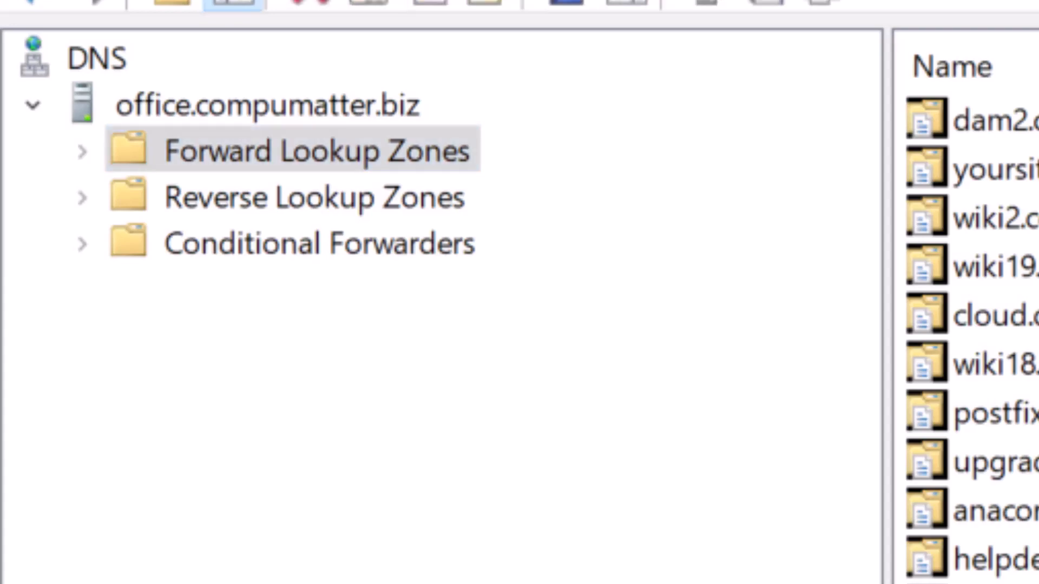
{"action": "key", "text": "c"}
{"action": "key", "text": "c"}
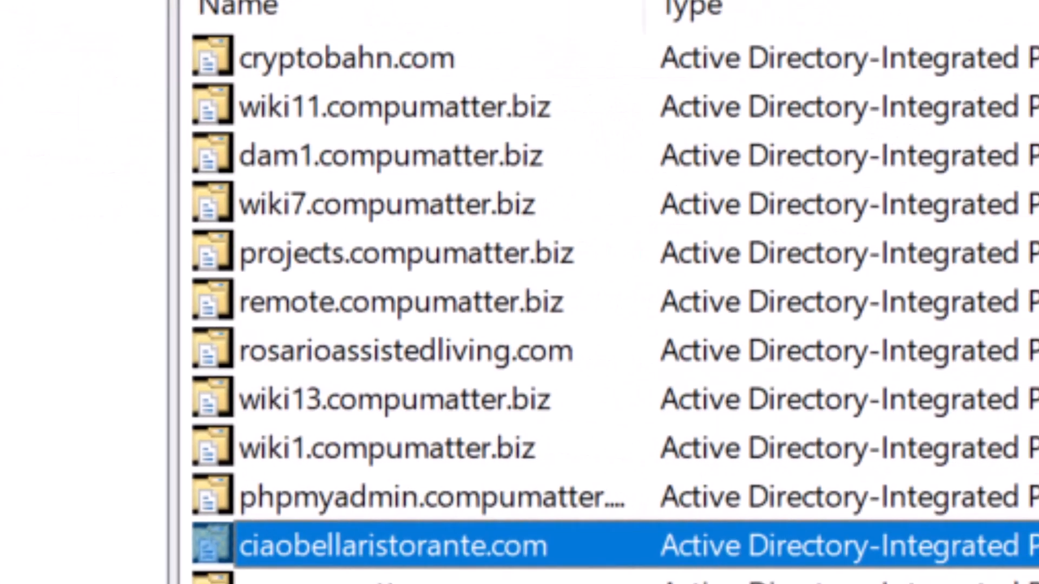
{"action": "key", "text": "c"}
{"action": "key", "text": "c"}
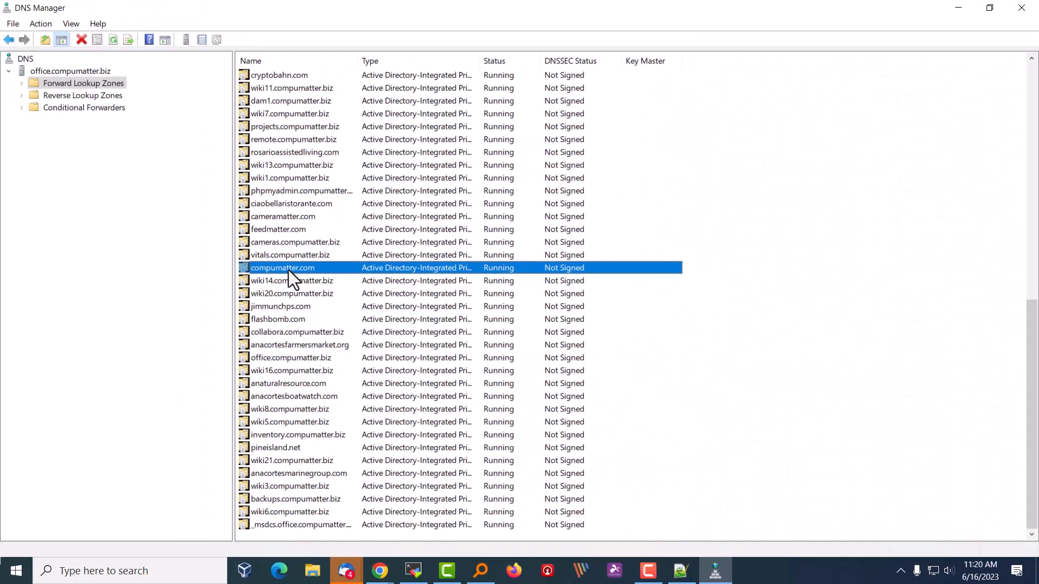
{"action": "double_click", "coordinate": [289, 270]}
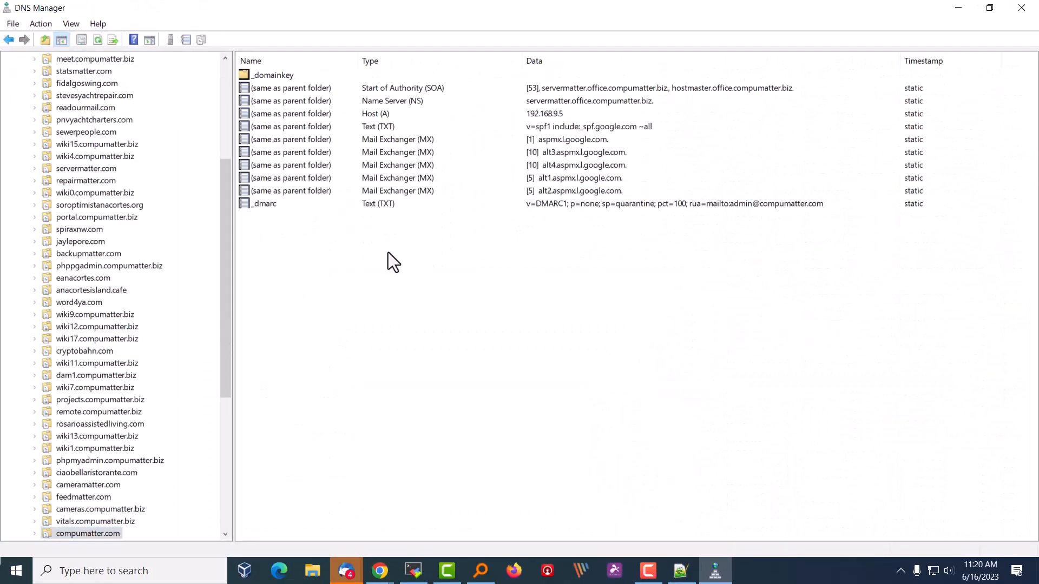
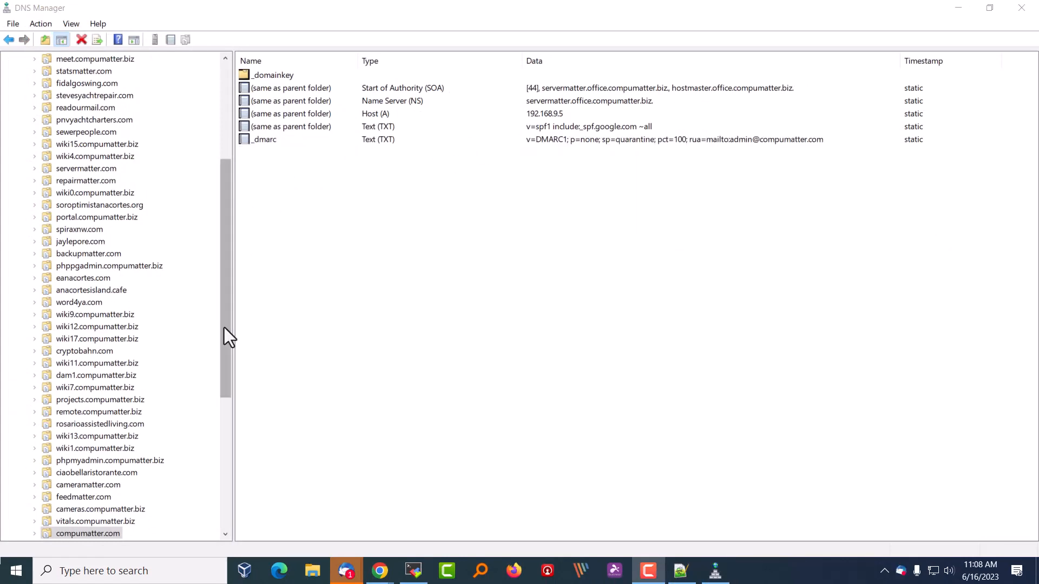
Open the compumatter.com zone's _dmarc TXT record properties and review its text value
{"action": "scroll", "coordinate": [224, 251], "scroll_direction": "down", "scroll_amount": 7}
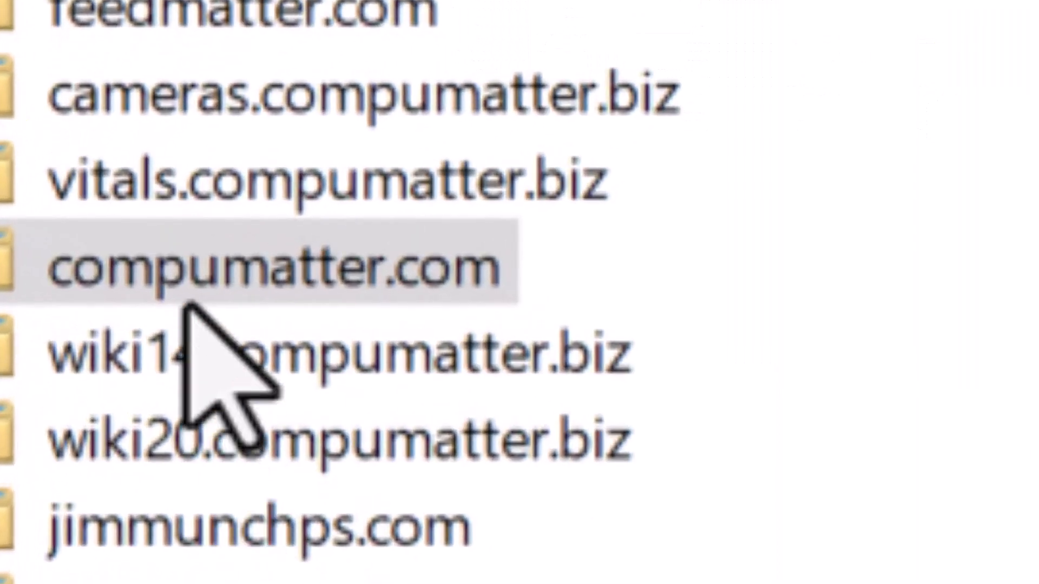
{"action": "left_click", "coordinate": [200, 274]}
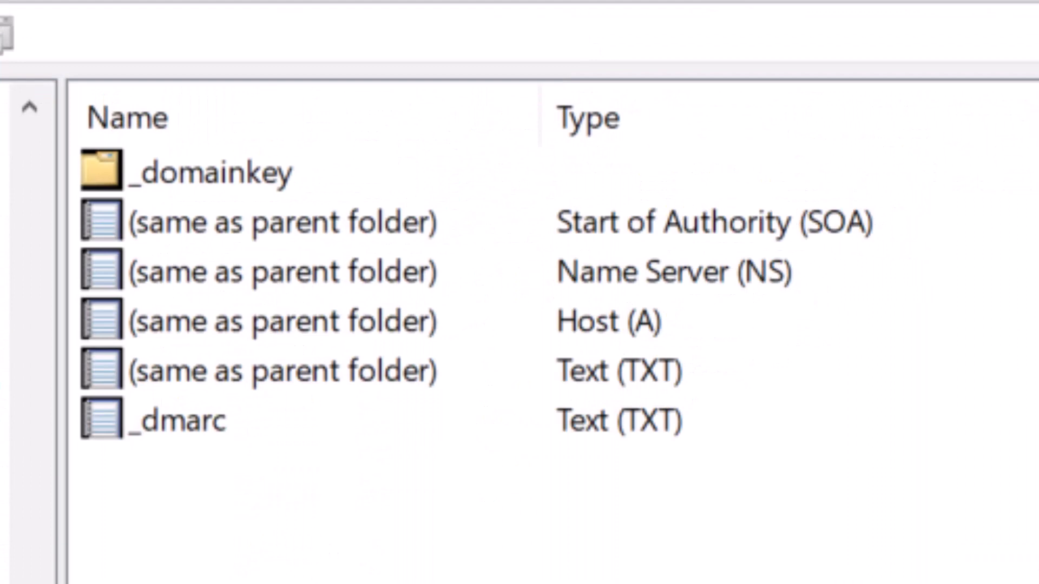
{"action": "double_click", "coordinate": [194, 422]}
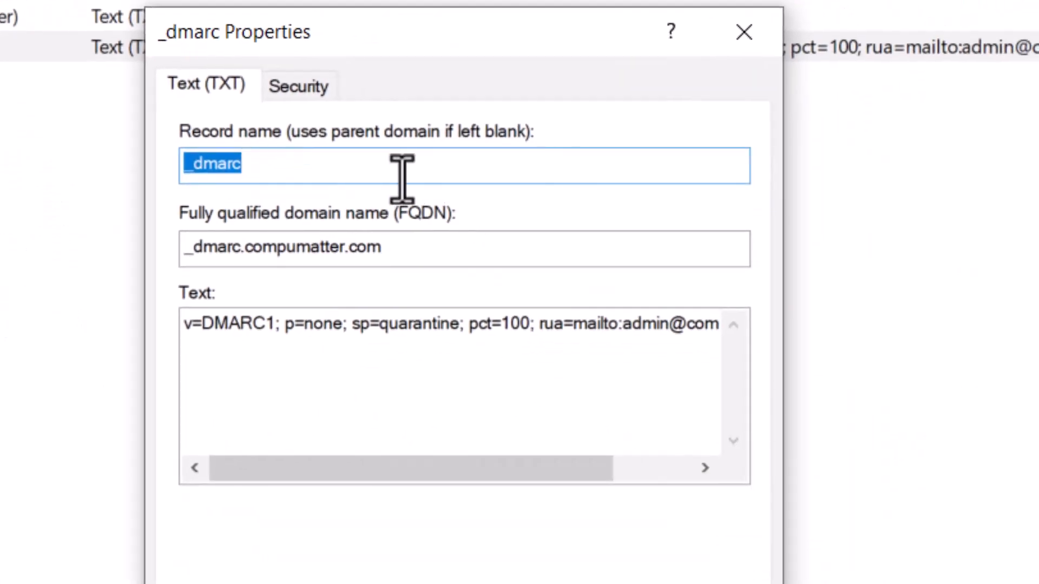
{"action": "left_click_drag", "start_coordinate": [688, 331], "coordinate": [412, 335]}
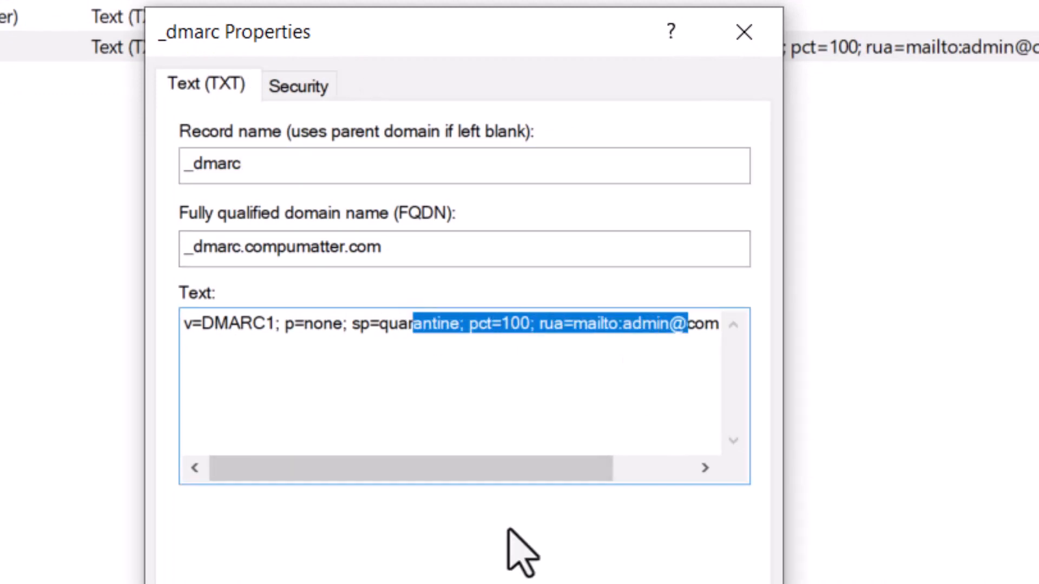
{"action": "left_click", "coordinate": [534, 437]}
{"action": "key", "text": "Escape"}
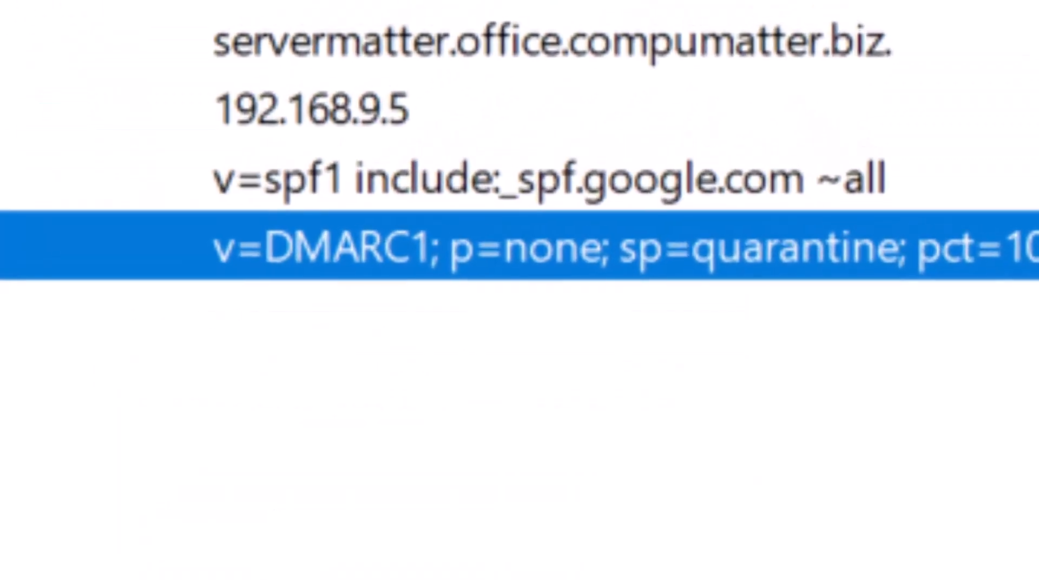
Open the root SPF TXT record's properties and review its record name and text
{"action": "double_click", "coordinate": [32, 177]}
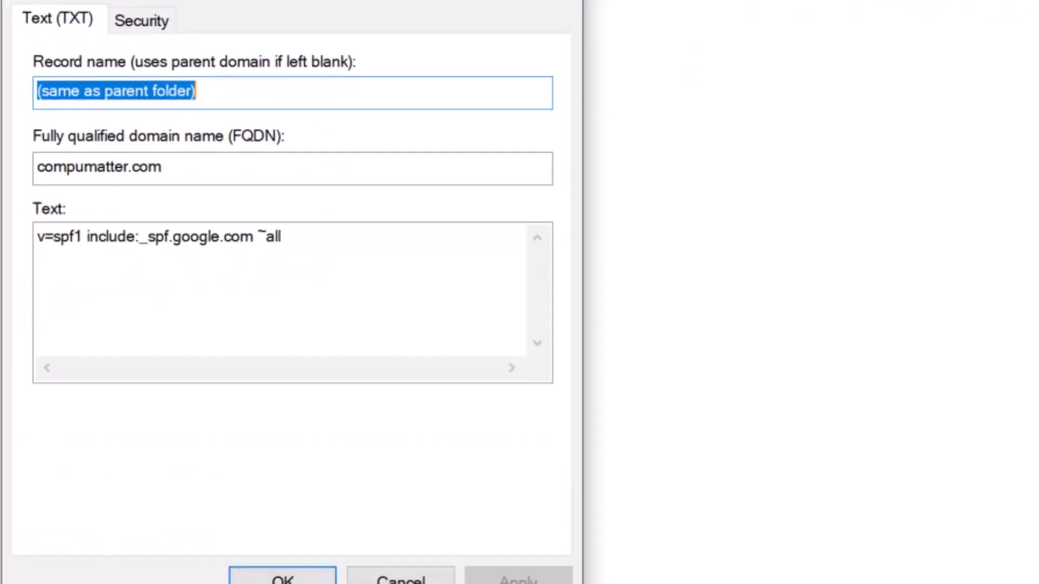
{"action": "left_click_drag", "start_coordinate": [288, 241], "coordinate": [280, 244]}
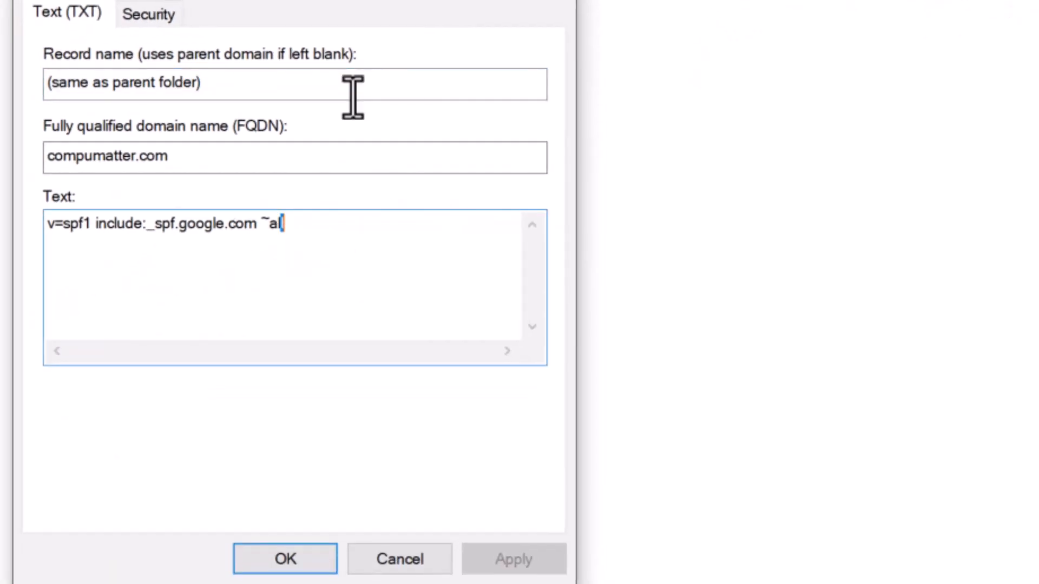
{"action": "left_click_drag", "start_coordinate": [240, 89], "coordinate": [42, 97]}
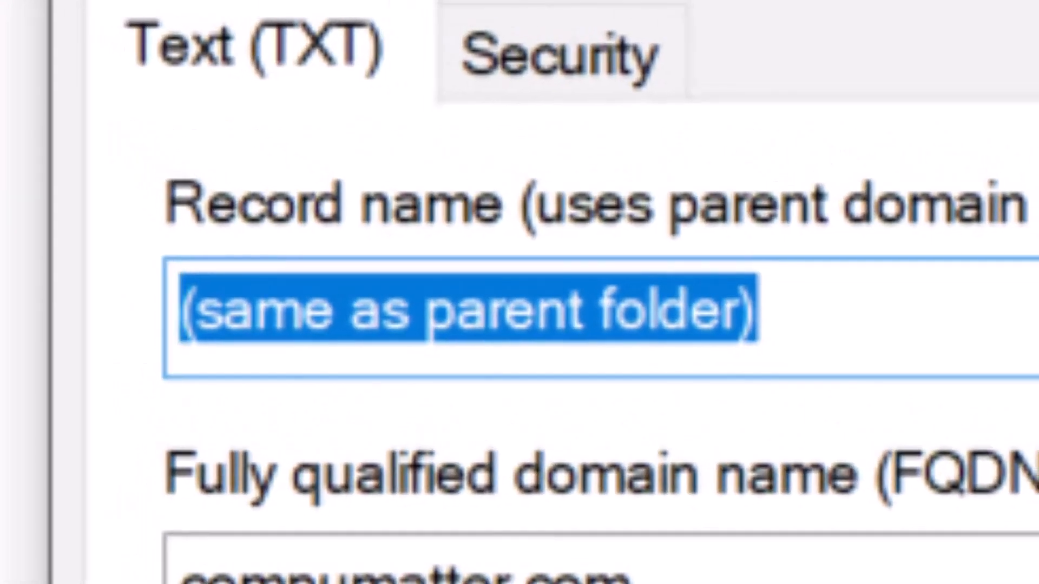
{"action": "left_click", "coordinate": [675, 534]}
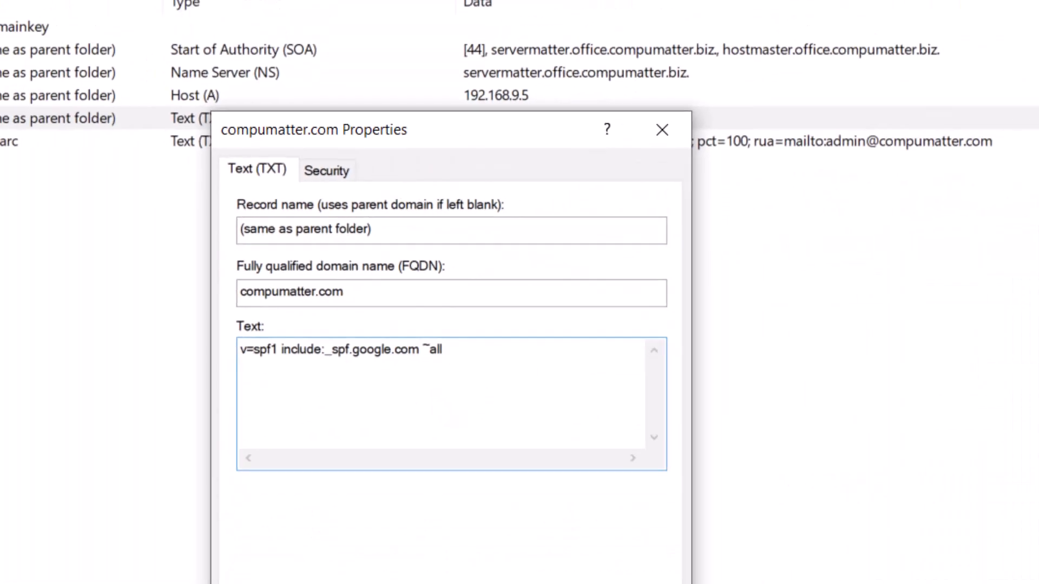
{"action": "key", "text": "Escape"}
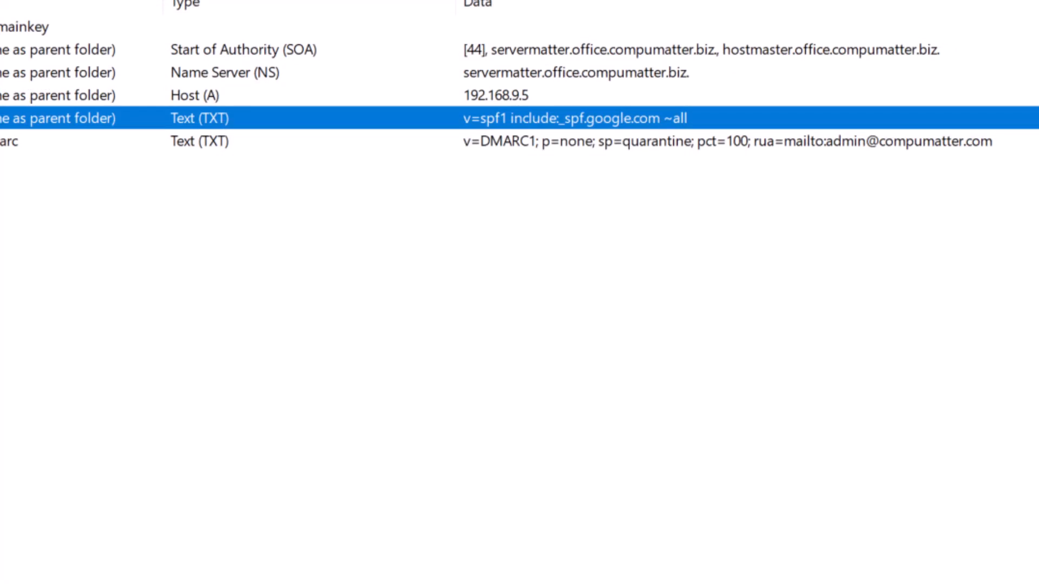
Add a new Mail Exchanger record for compumatter.com pointing to aspmx.l.google.com. with priority 1
{"action": "key", "text": "alt+Tab"}
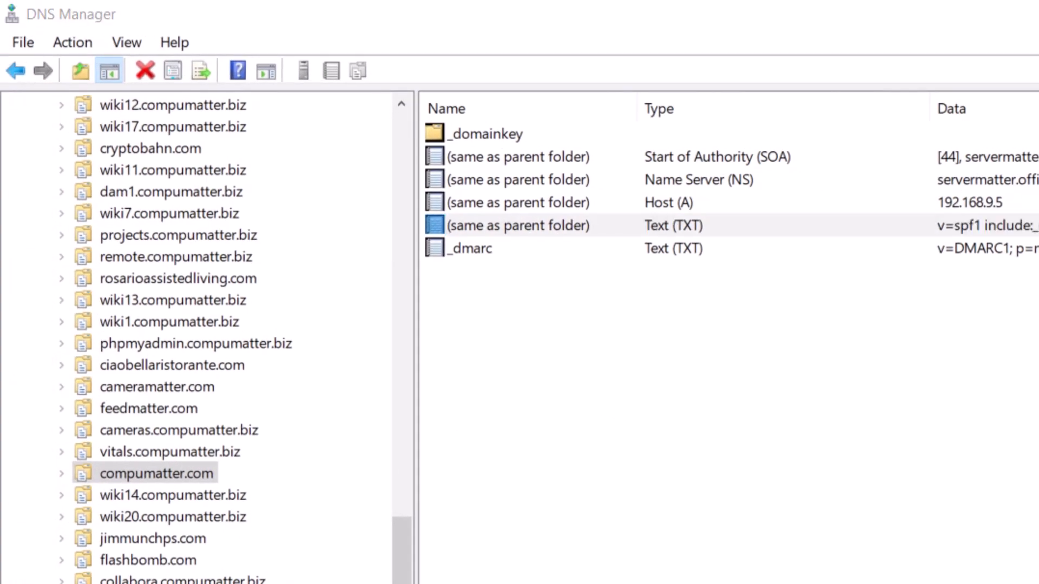
{"action": "right_click", "coordinate": [486, 332]}
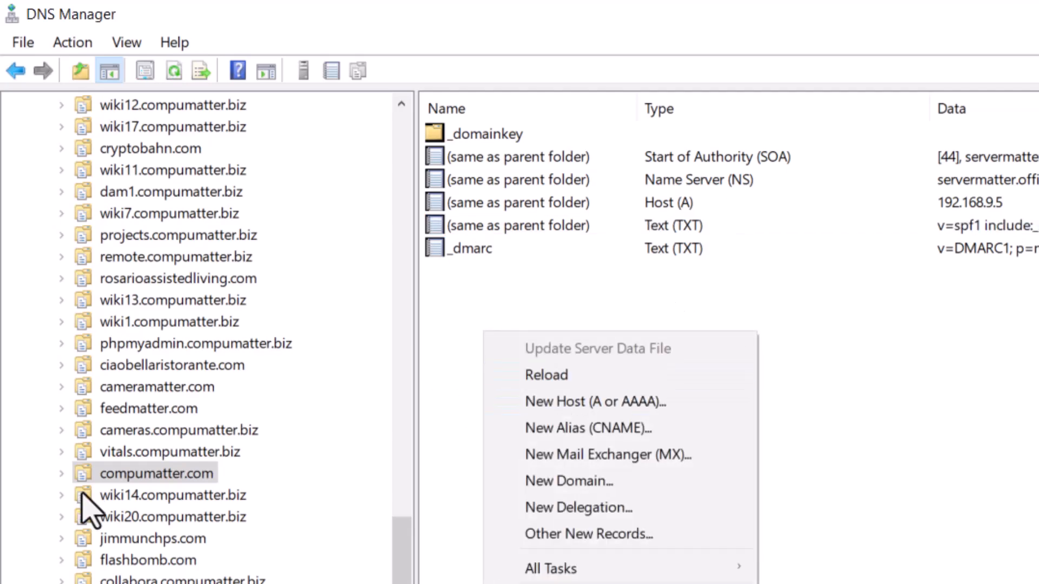
{"action": "right_click", "coordinate": [114, 472]}
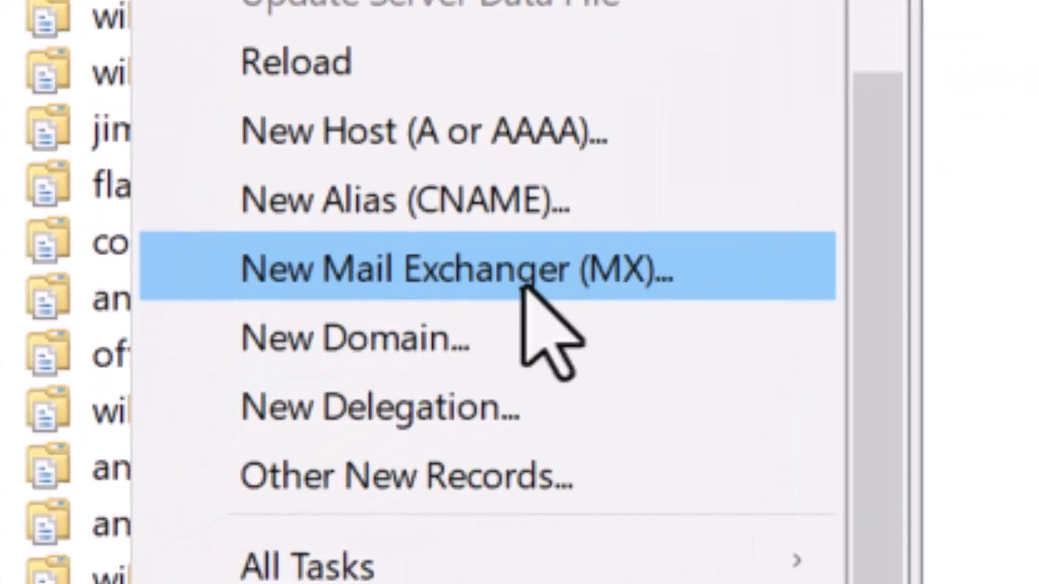
{"action": "left_click", "coordinate": [525, 287]}
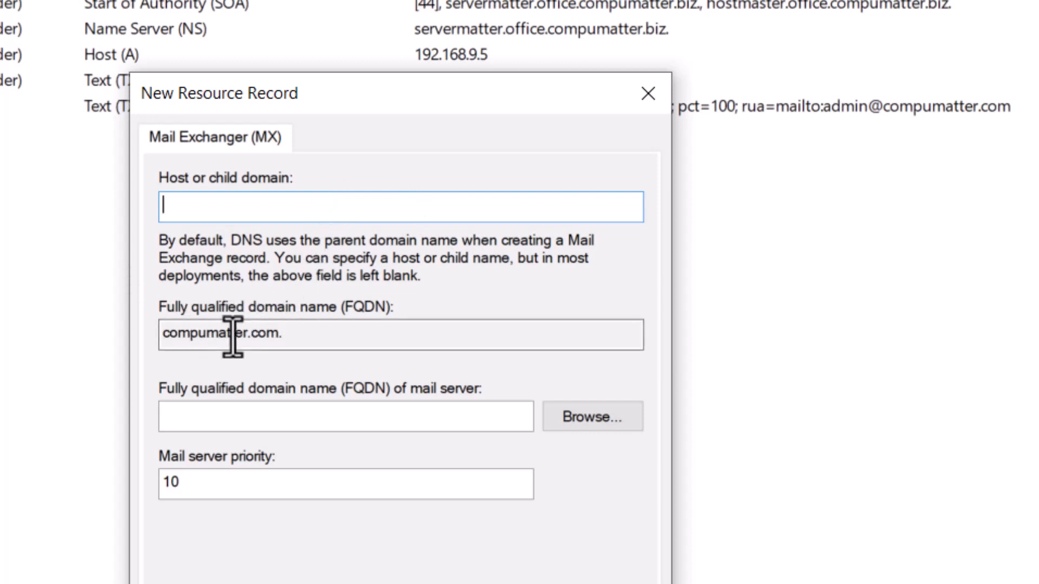
{"action": "left_click_drag", "start_coordinate": [235, 337], "coordinate": [489, 327]}
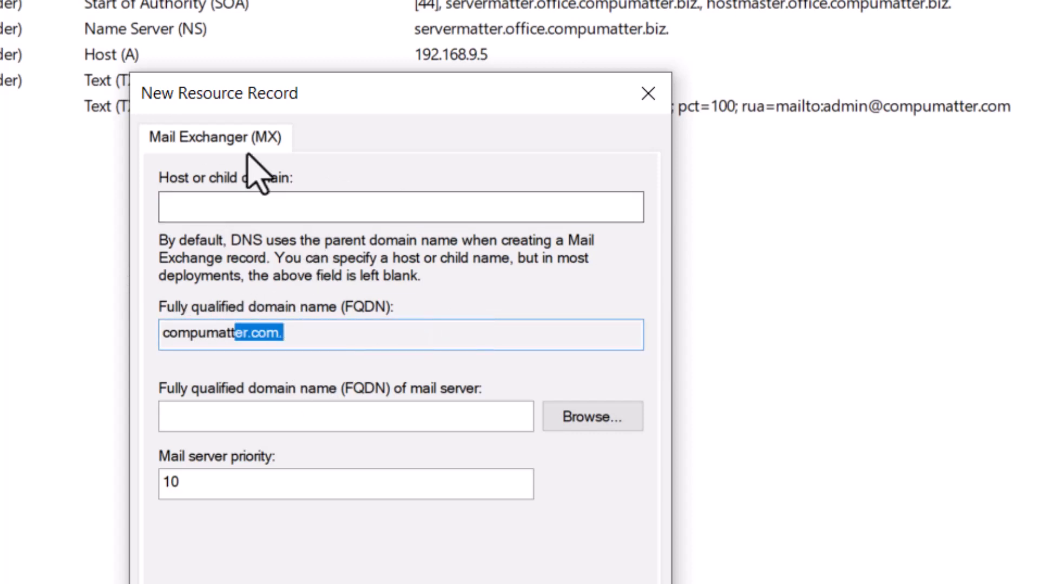
{"action": "left_click", "coordinate": [216, 414]}
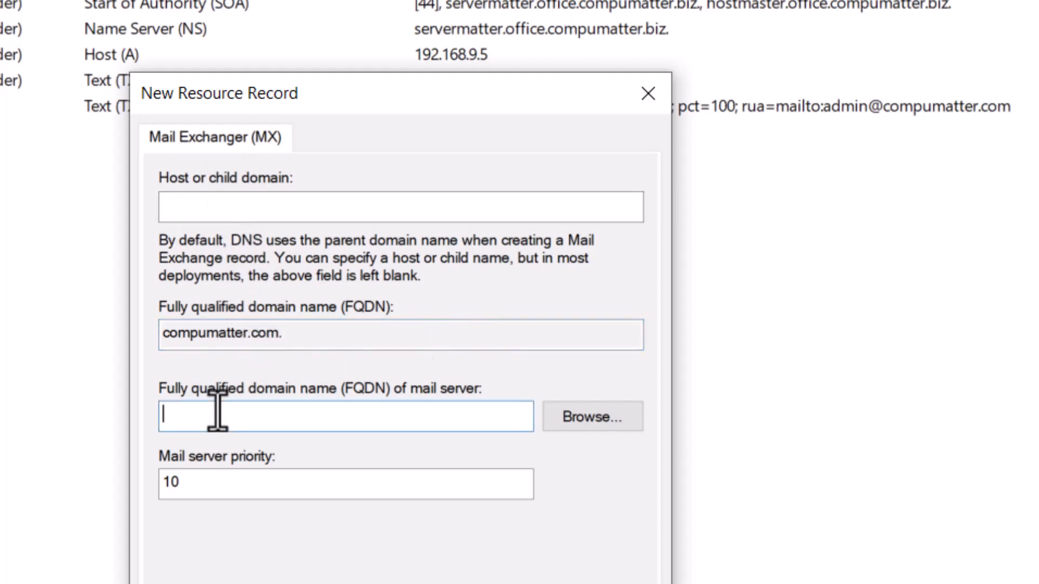
{"action": "type", "text": "aspmx.l.google.com."}
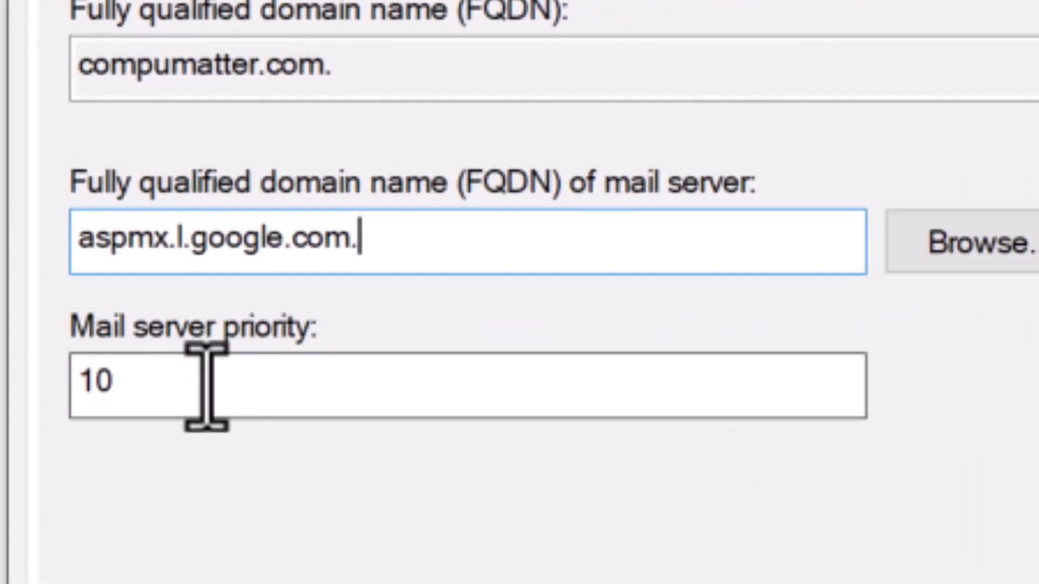
{"action": "key", "text": "Tab"}
{"action": "type", "text": "1"}
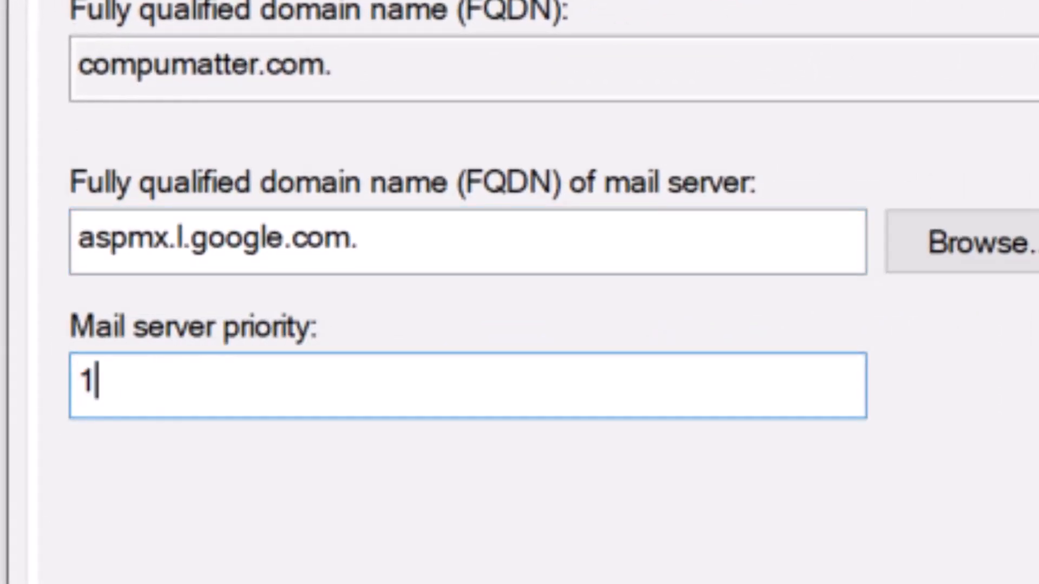
{"action": "key", "text": "Return"}
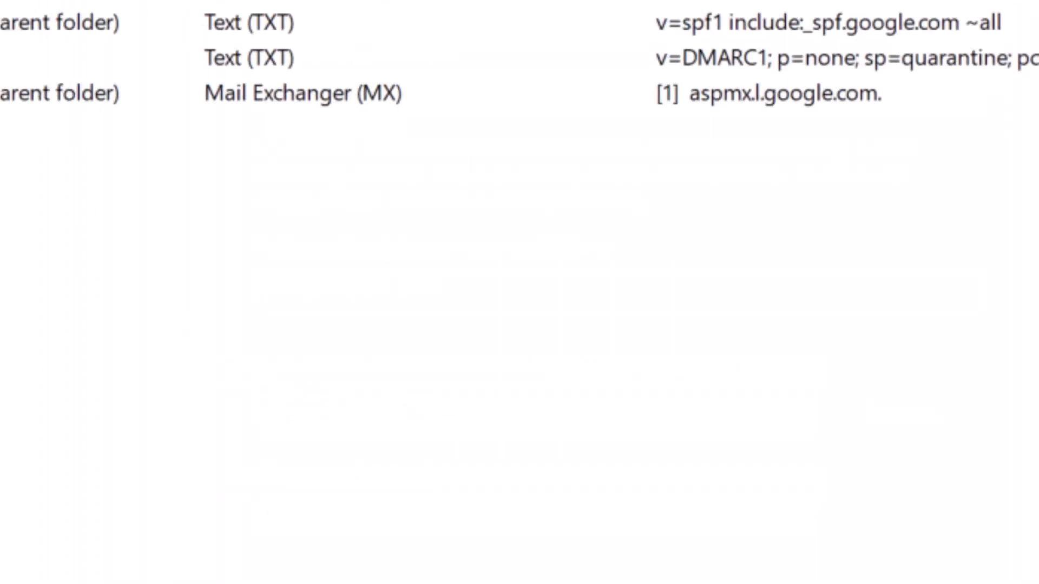
Add a Mail Exchanger record for alt3.aspmx.l.google.com. keeping priority 10
{"action": "right_click", "coordinate": [144, 295]}
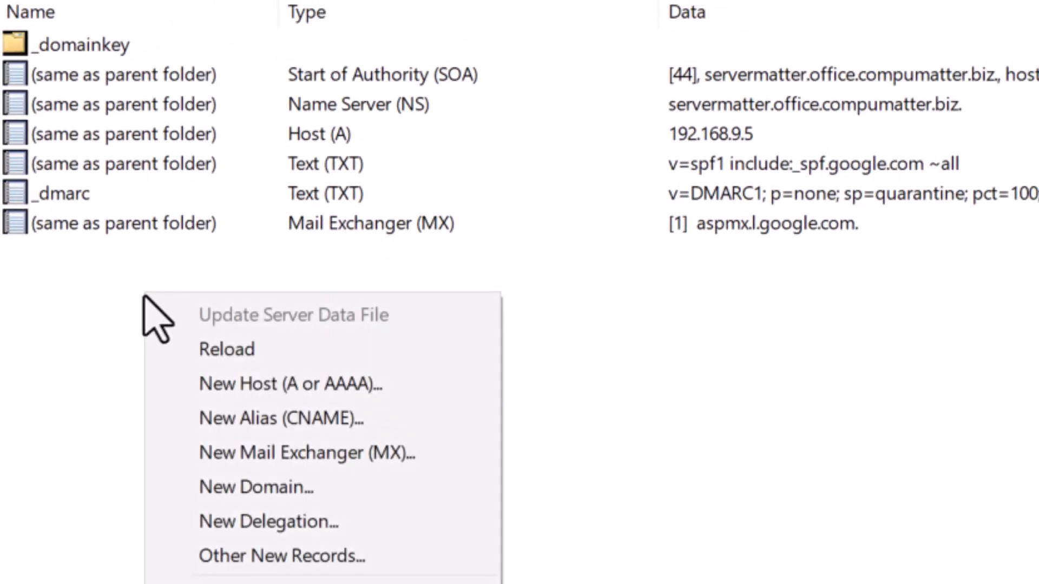
{"action": "left_click", "coordinate": [333, 455]}
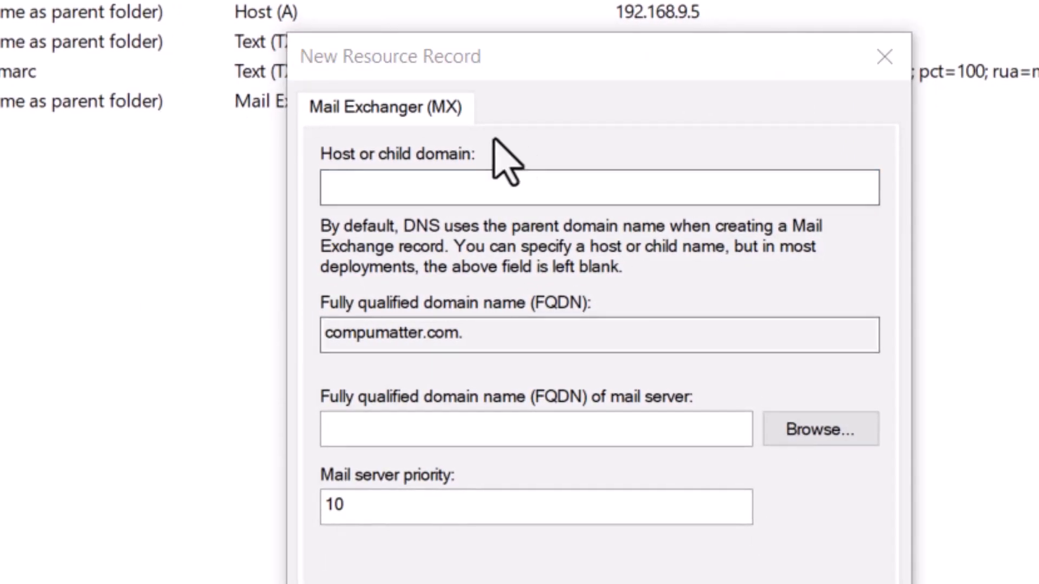
{"action": "left_click", "coordinate": [413, 426]}
{"action": "type", "text": "alt4.aspmx.l.google.com."}
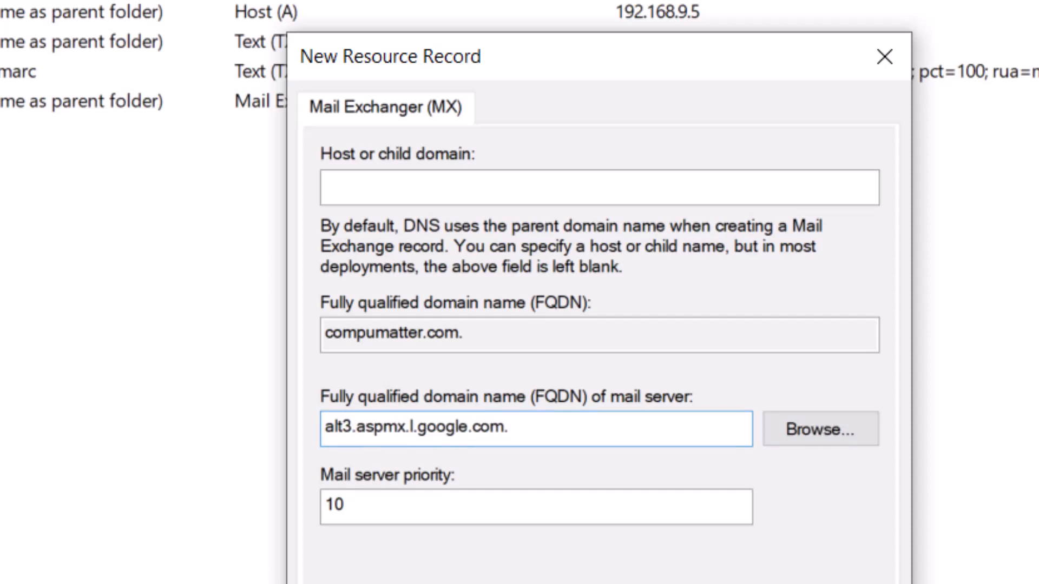
{"action": "key", "text": "Return"}
Add a Mail Exchanger record for alt4.aspmx.l.google.com. keeping priority 10
{"action": "right_click", "coordinate": [150, 262]}
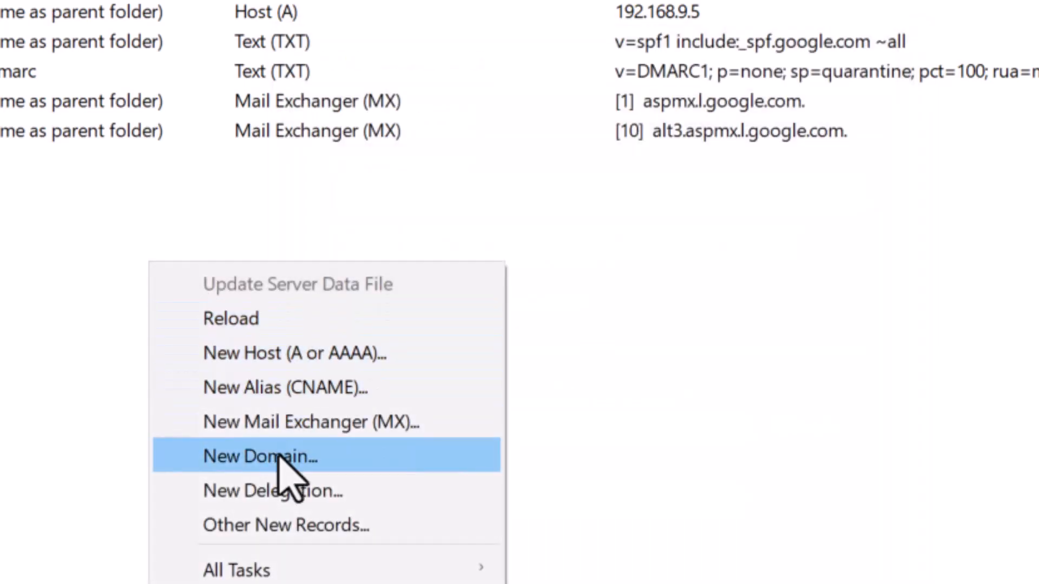
{"action": "left_click", "coordinate": [336, 420]}
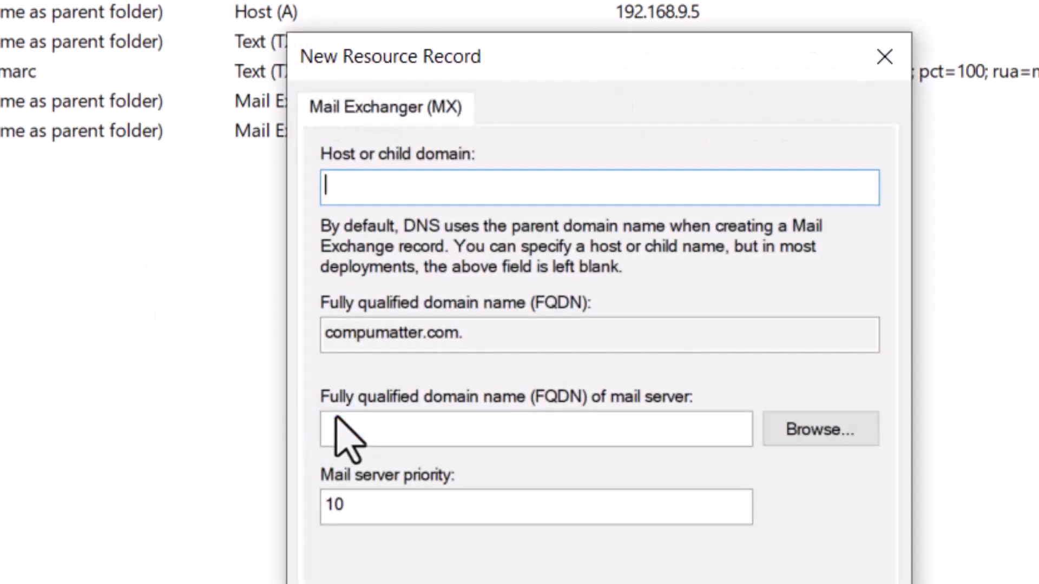
{"action": "left_click", "coordinate": [427, 424]}
{"action": "type", "text": "alt4.aspmx.l.google.com."}
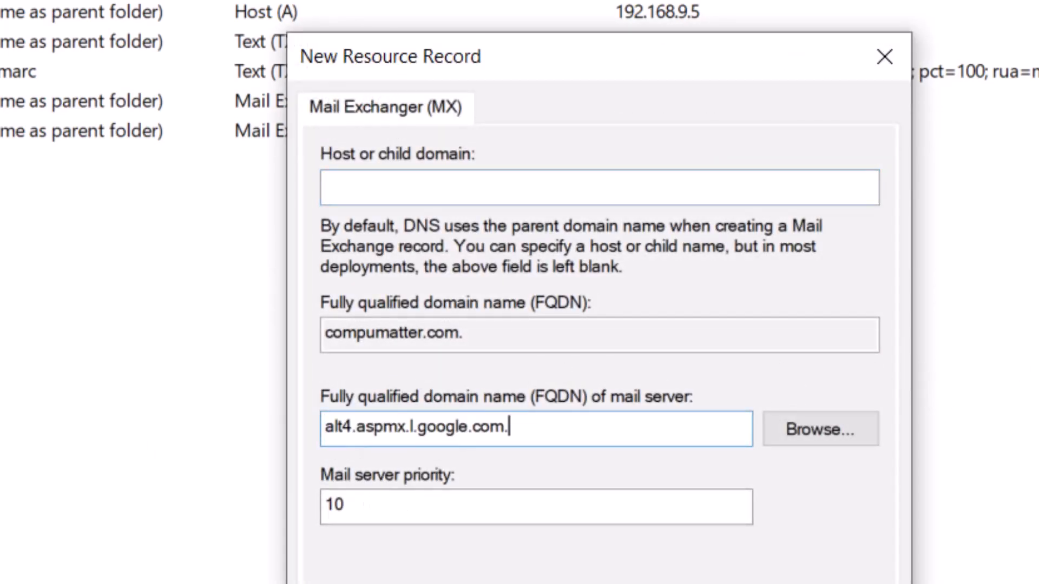
{"action": "key", "text": "Return"}
Add a Mail Exchanger record for alt1.aspmx.l.google.com. with priority 5
{"action": "right_click", "coordinate": [222, 337]}
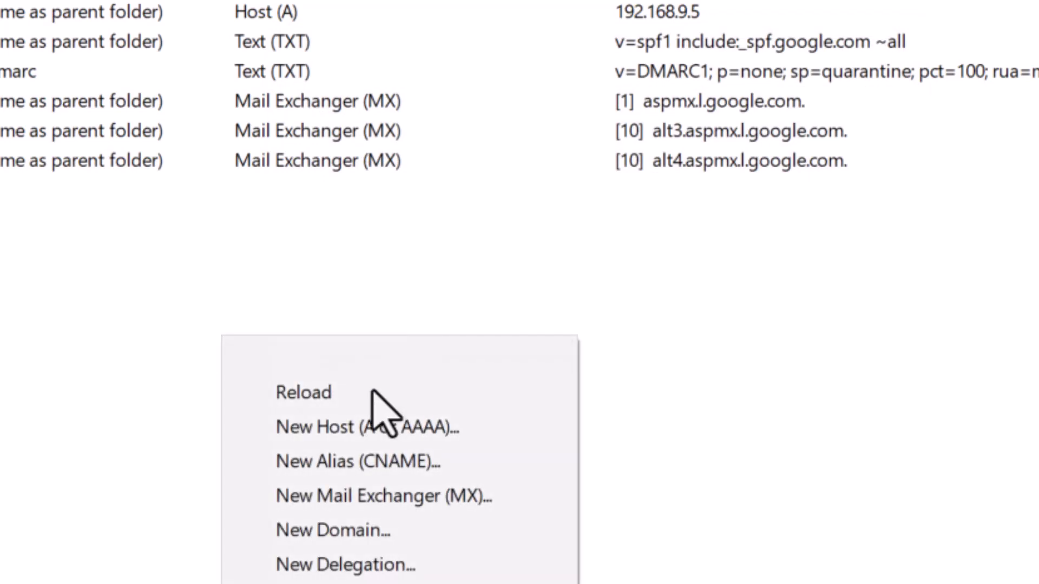
{"action": "left_click", "coordinate": [415, 496]}
{"action": "left_click", "coordinate": [431, 424]}
{"action": "type", "text": "alt4.aspmx.l.google.com."}
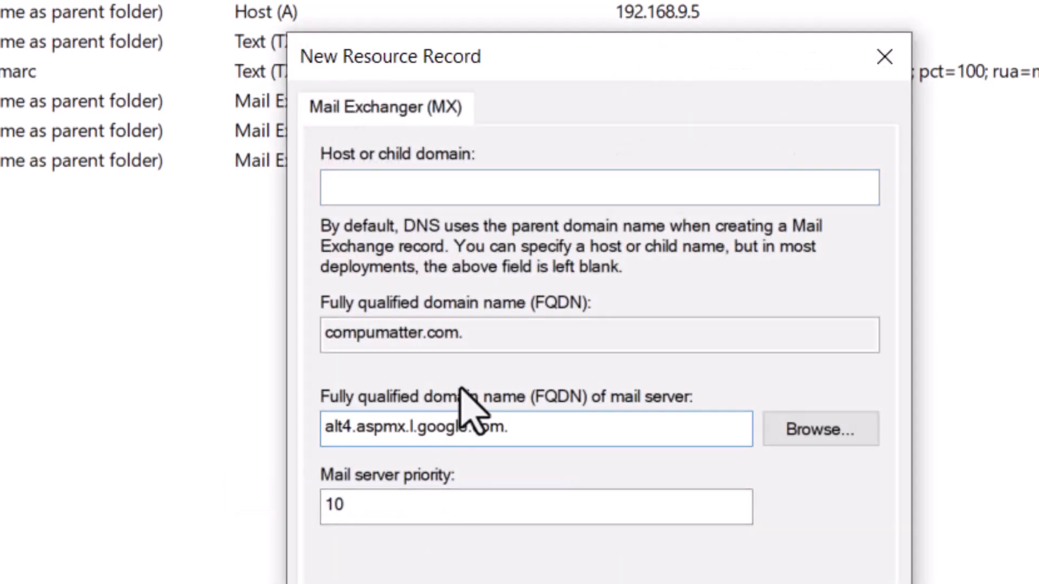
{"action": "key", "text": "Delete"}
{"action": "type", "text": "1"}
{"action": "key", "text": "Tab"}
{"action": "key", "text": "Tab"}
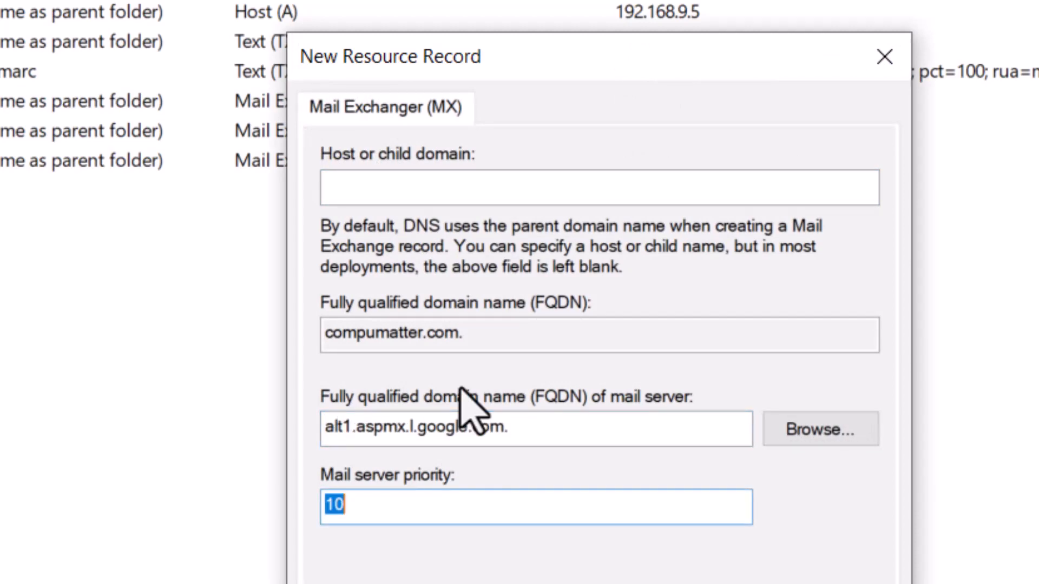
{"action": "type", "text": "5"}
{"action": "key", "text": "Return"}
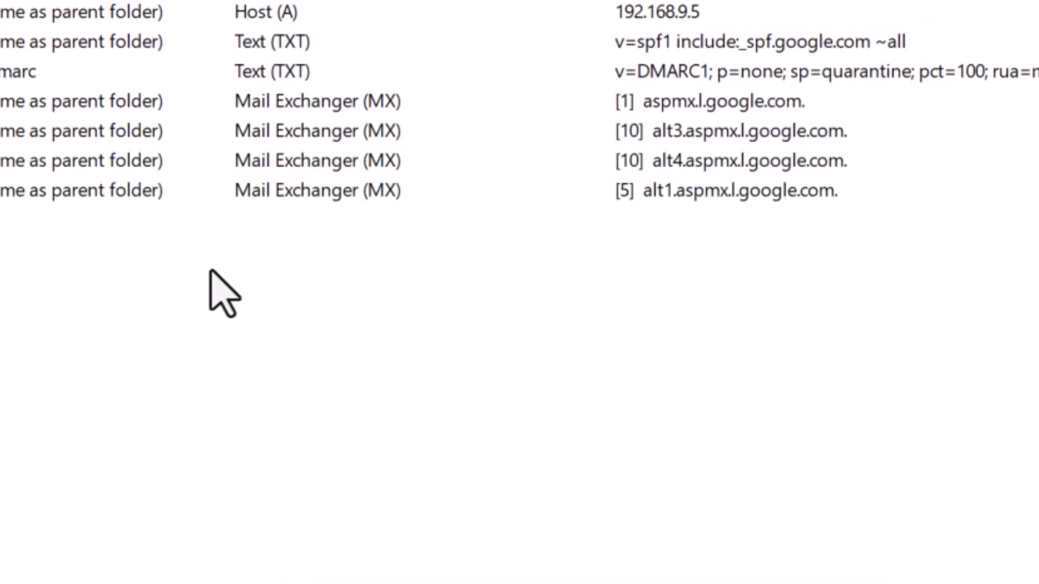
Add a Mail Exchanger record for alt2.aspmx.l.google.com. with priority 5
{"action": "right_click", "coordinate": [210, 270]}
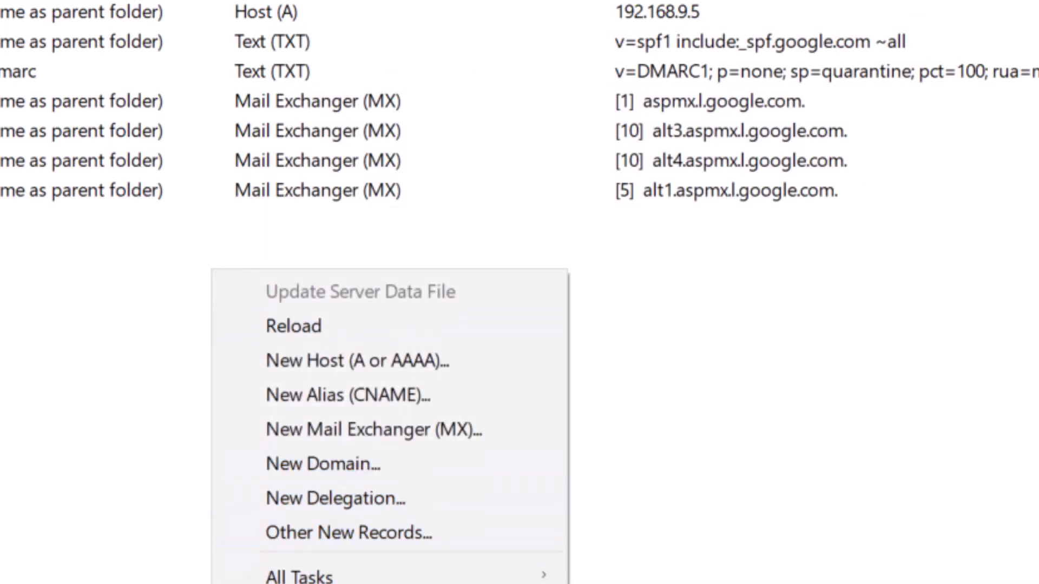
{"action": "left_click", "coordinate": [529, 433]}
{"action": "left_click", "coordinate": [439, 428]}
{"action": "type", "text": "alt4.aspmx.l.google.com."}
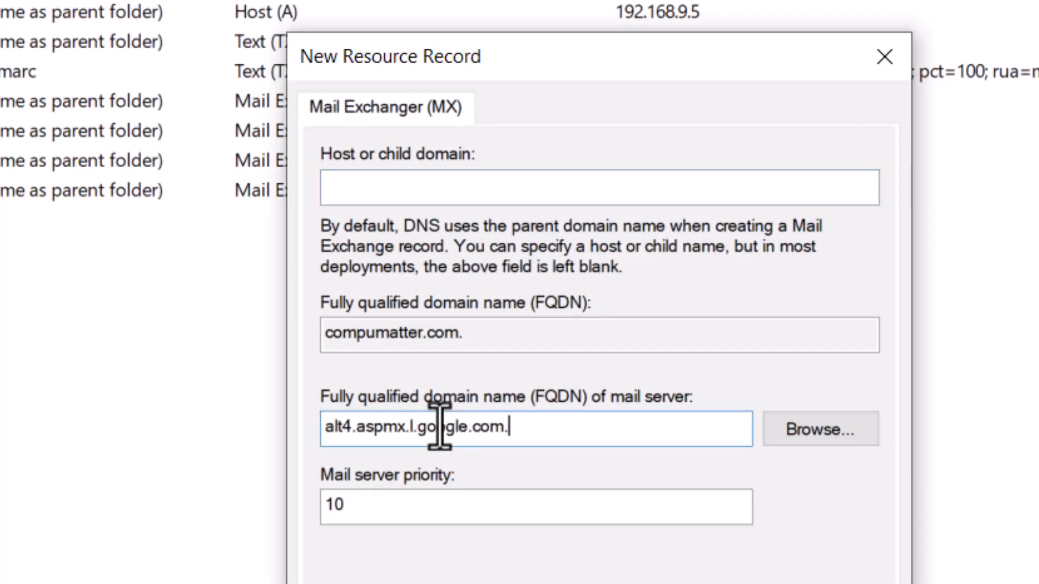
{"action": "key", "text": "BackSpace"}
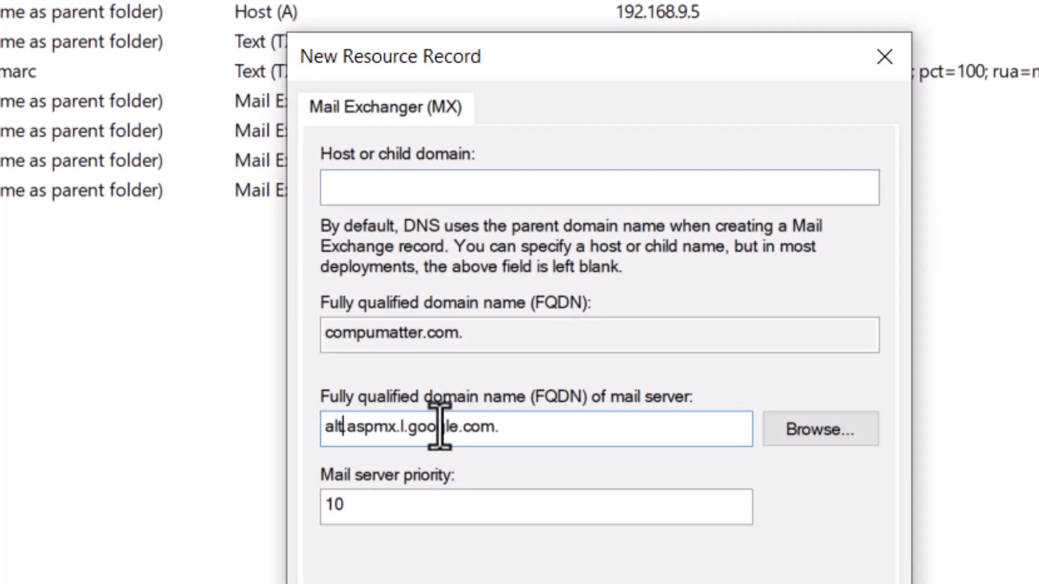
{"action": "type", "text": "2"}
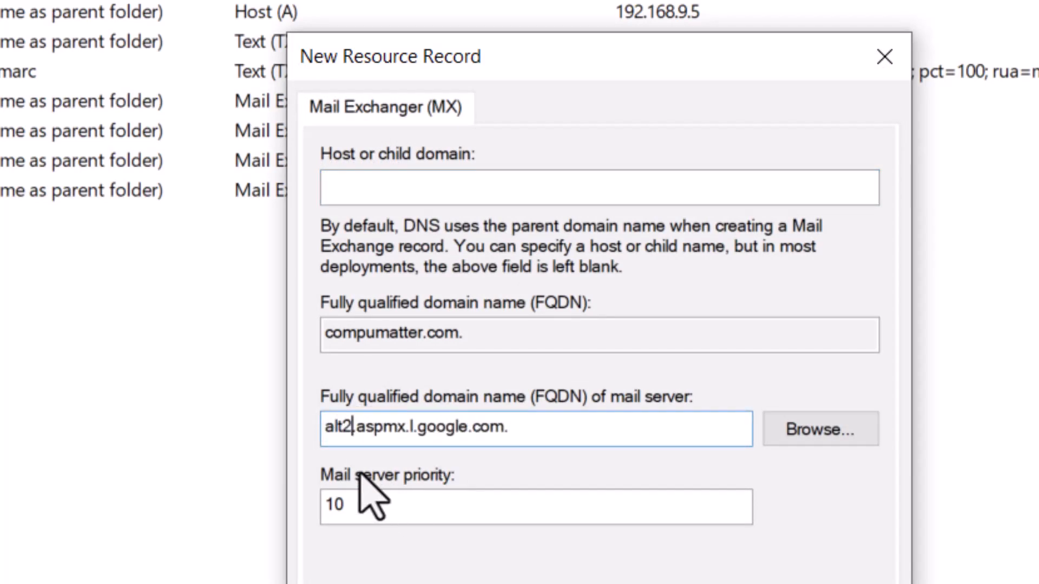
{"action": "left_click_drag", "start_coordinate": [382, 500], "coordinate": [257, 492]}
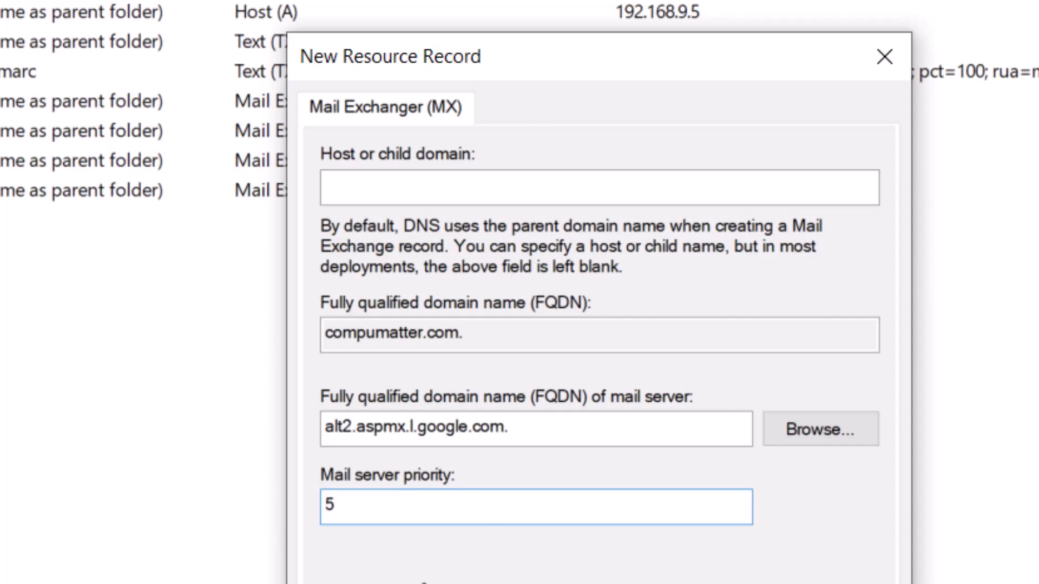
{"action": "key", "text": "Return"}
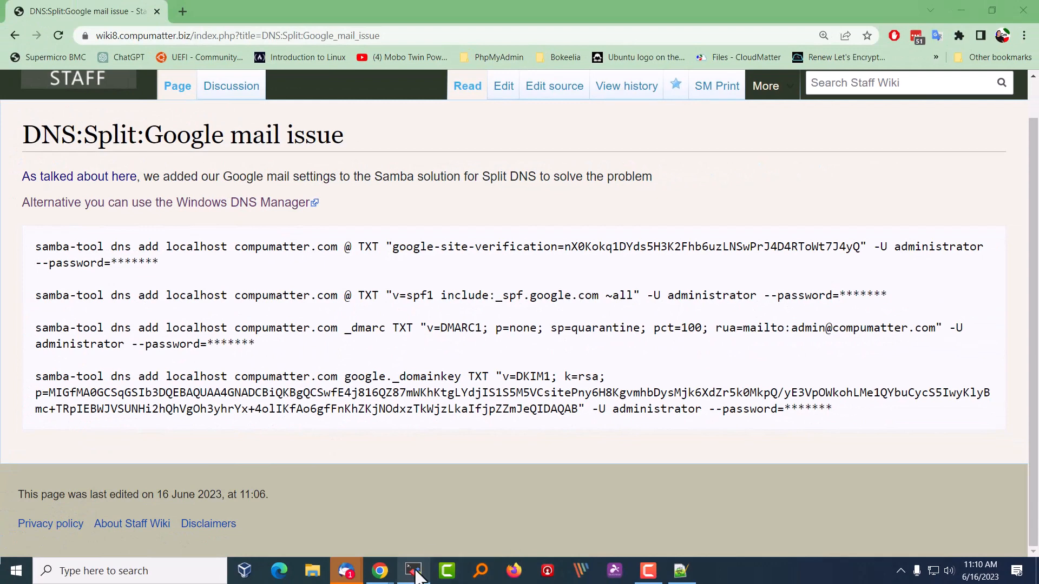
Switch to the terminal and rerun systemctl restart samba-ad-dc from the command history
{"action": "left_click_drag", "start_coordinate": [6, 7], "coordinate": [626, 87]}
{"action": "double_click", "coordinate": [626, 87]}
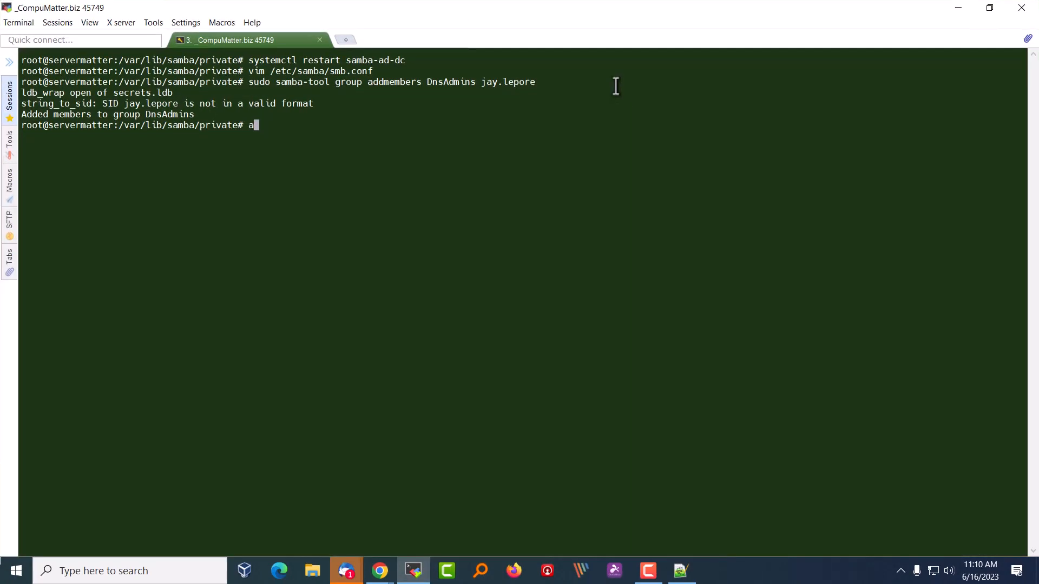
{"action": "key", "text": "Up"}
{"action": "key", "text": "Up"}
{"action": "key", "text": "Up"}
{"action": "key", "text": "Up"}
{"action": "key", "text": "Up"}
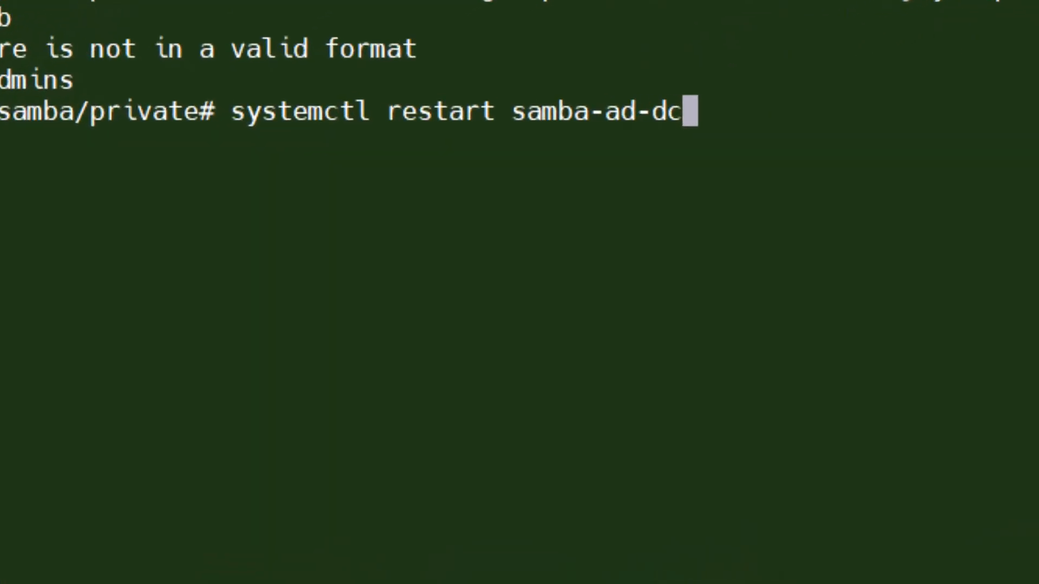
{"action": "key", "text": "Down"}
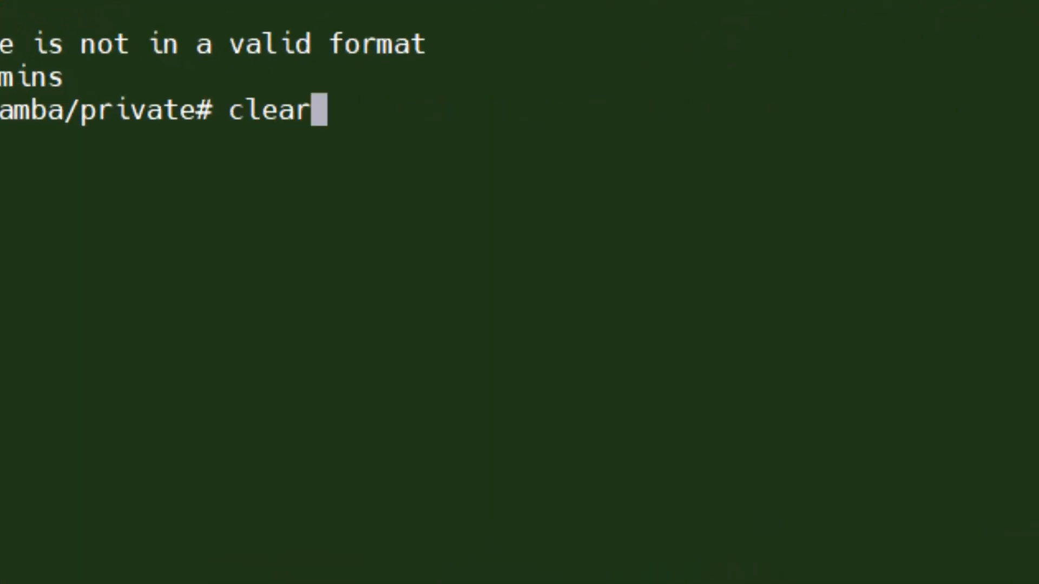
{"action": "key", "text": "Down"}
{"action": "key", "text": "Return"}
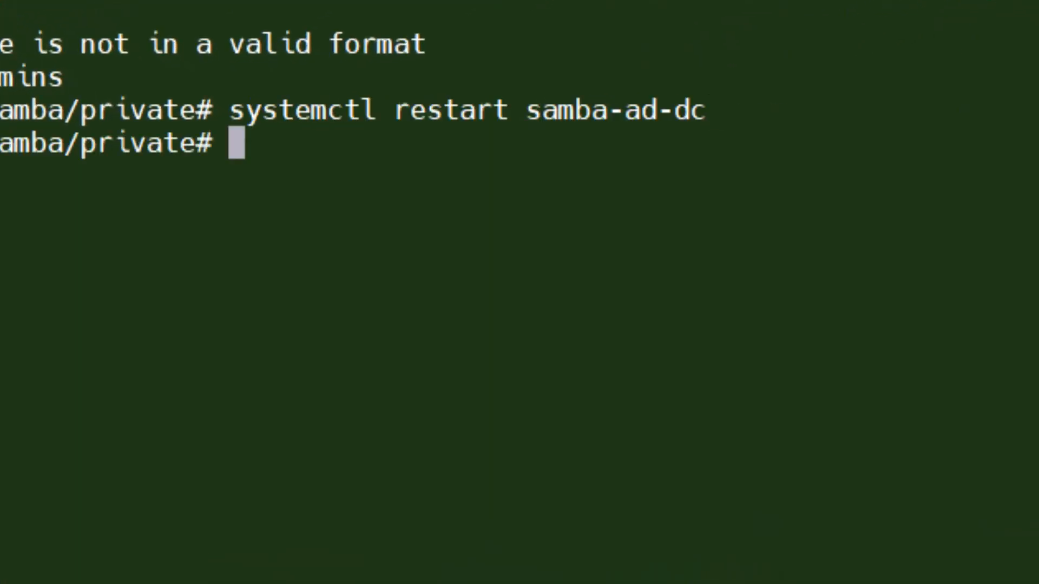